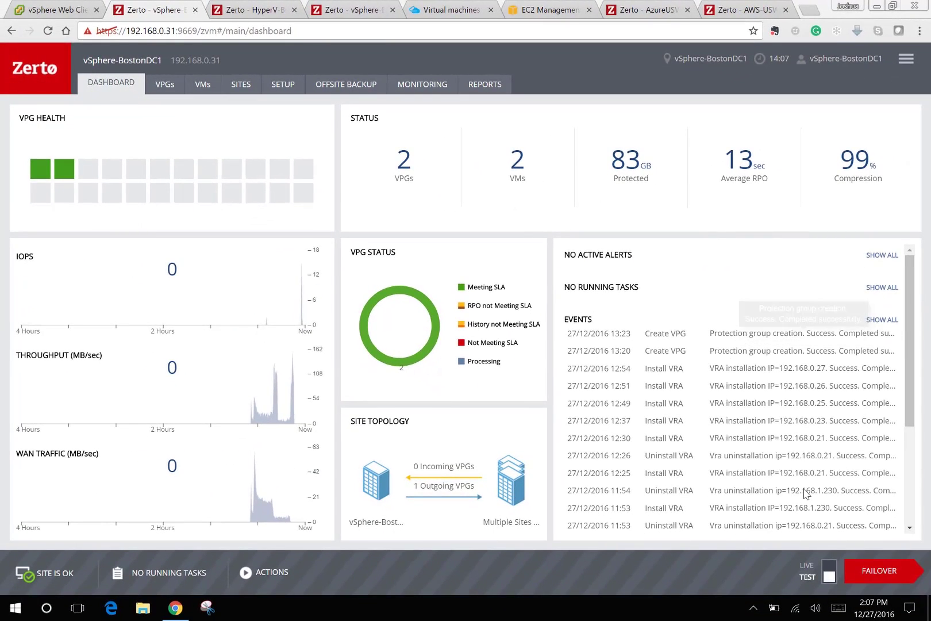
- Set up a failover test for the RemoteReplica VPG and continue to its execution parameters
{"action": "left_click", "coordinate": [829, 571]}
{"action": "left_click", "coordinate": [833, 569]}
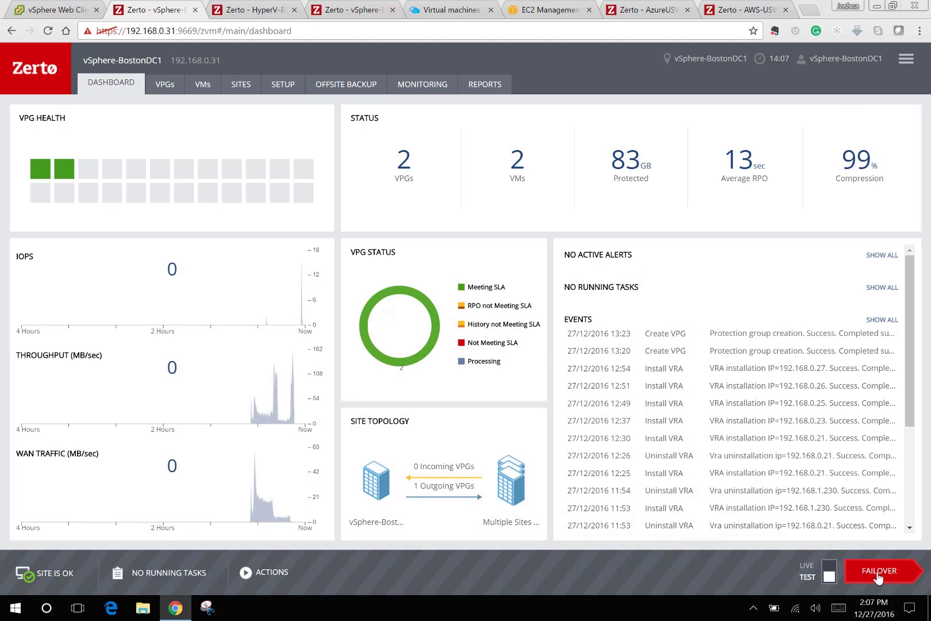
{"action": "left_click", "coordinate": [875, 575]}
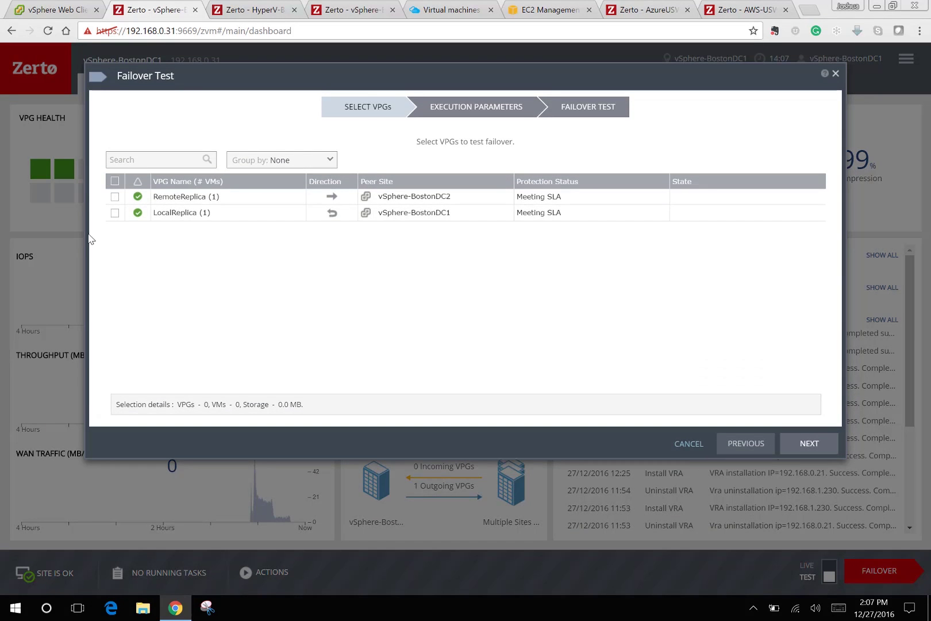
{"action": "left_click", "coordinate": [115, 197]}
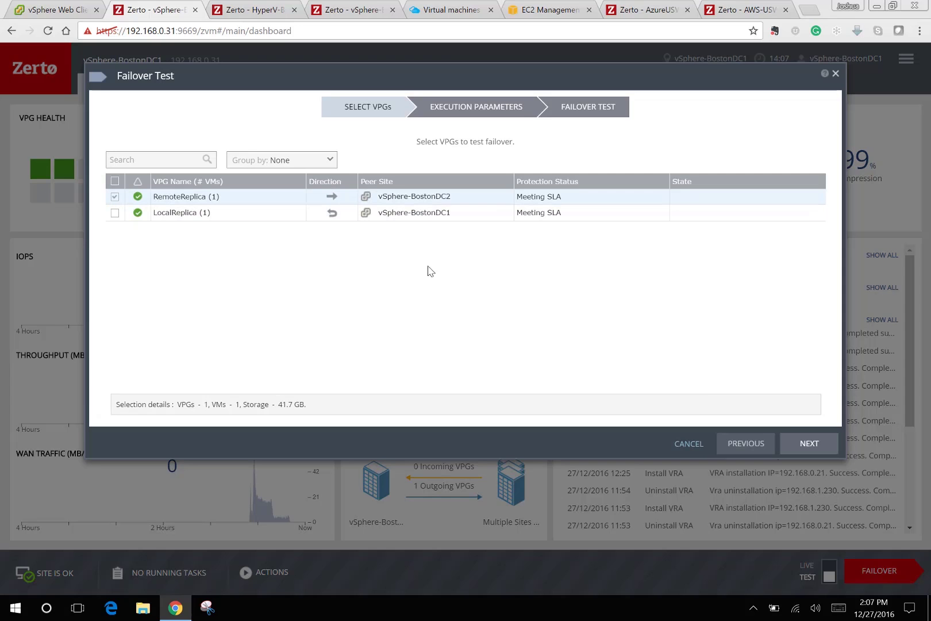
{"action": "left_click", "coordinate": [810, 443]}
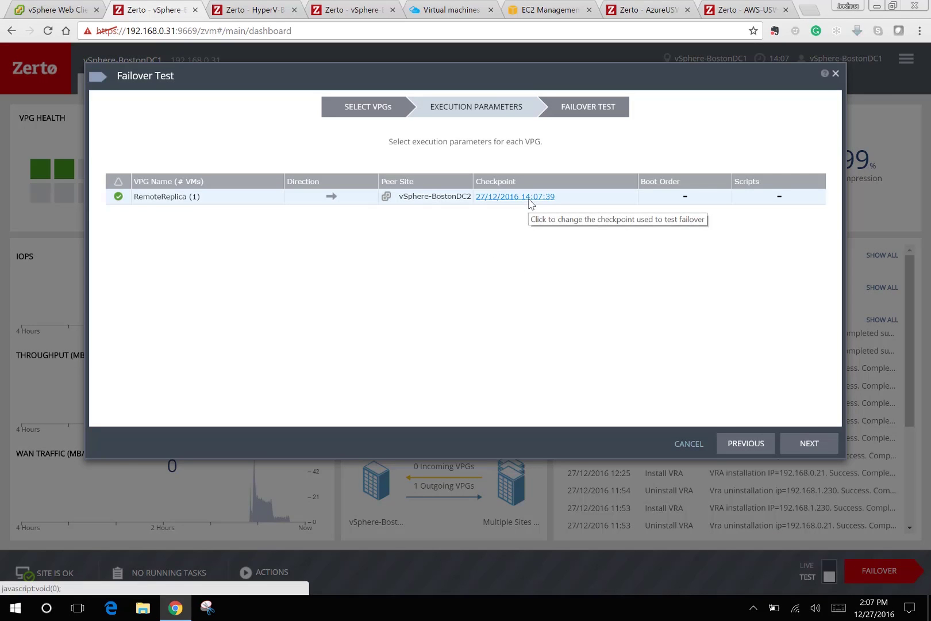
- Set the RemoteReplica recovery point to the Dec 27, 2016 14:07:44 checkpoint and start the failover test
{"action": "left_click", "coordinate": [529, 197]}
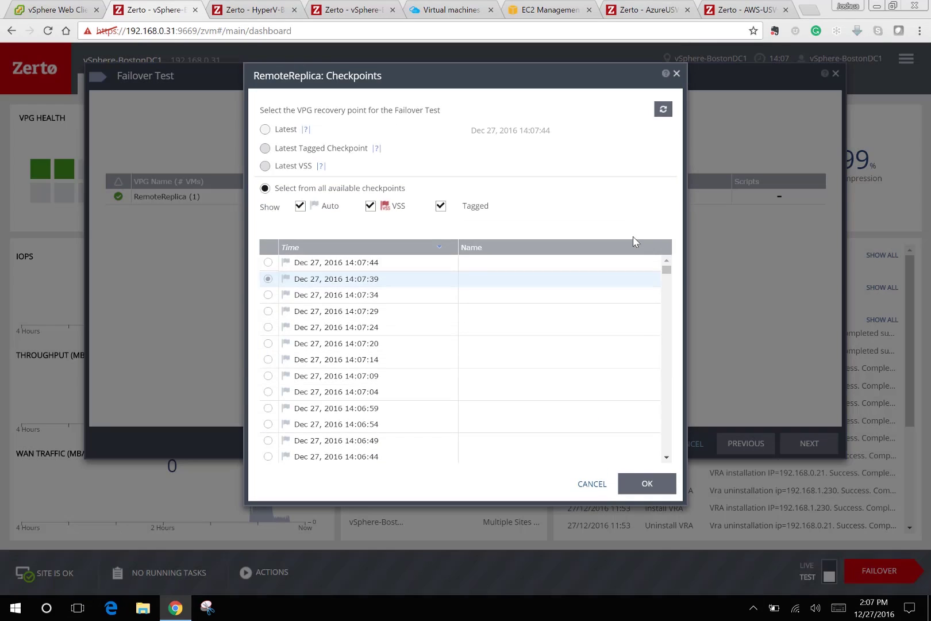
{"action": "mouse_move", "coordinate": [667, 269]}
{"action": "left_mouse_down"}
{"action": "mouse_move", "coordinate": [675, 345]}
{"action": "mouse_move", "coordinate": [670, 269]}
{"action": "left_mouse_up"}
{"action": "left_click", "coordinate": [269, 263]}
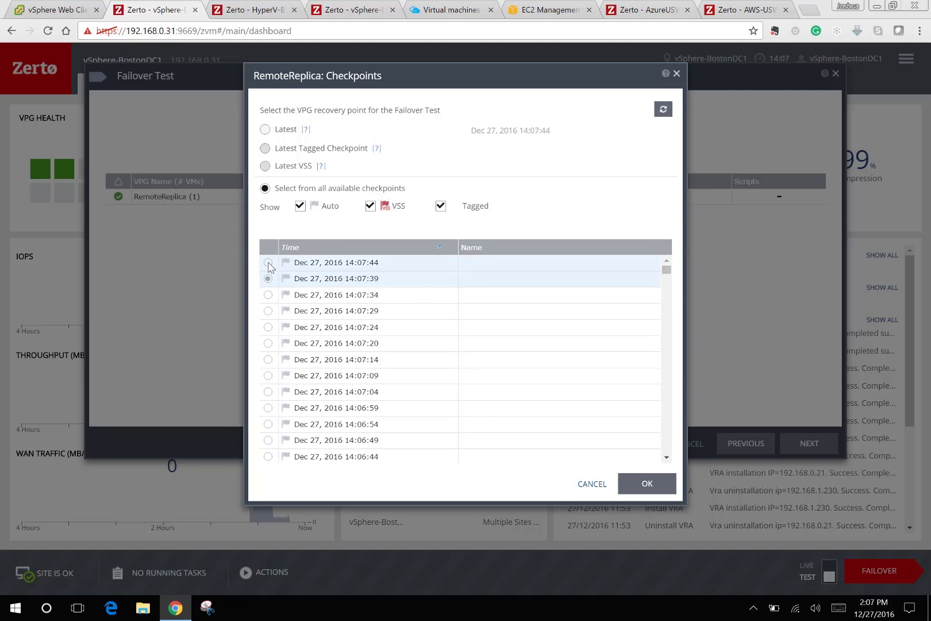
{"action": "left_click", "coordinate": [646, 483]}
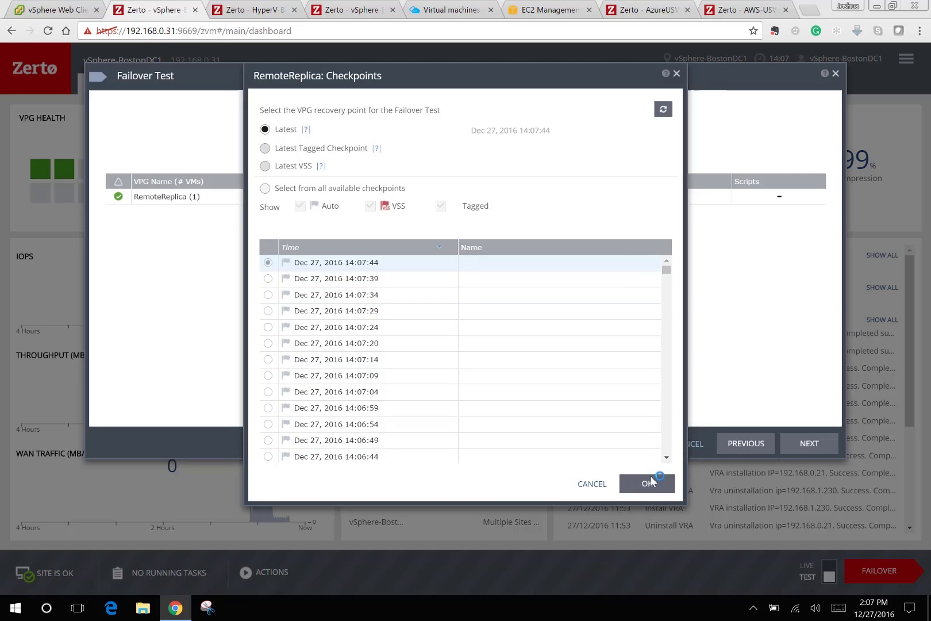
{"action": "left_click", "coordinate": [815, 445]}
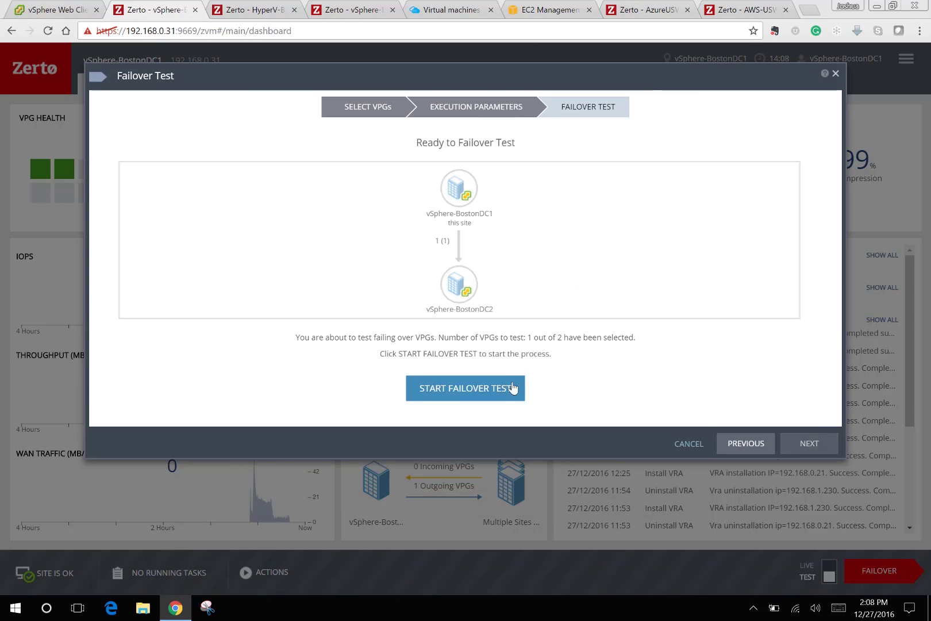
{"action": "left_click", "coordinate": [494, 396]}
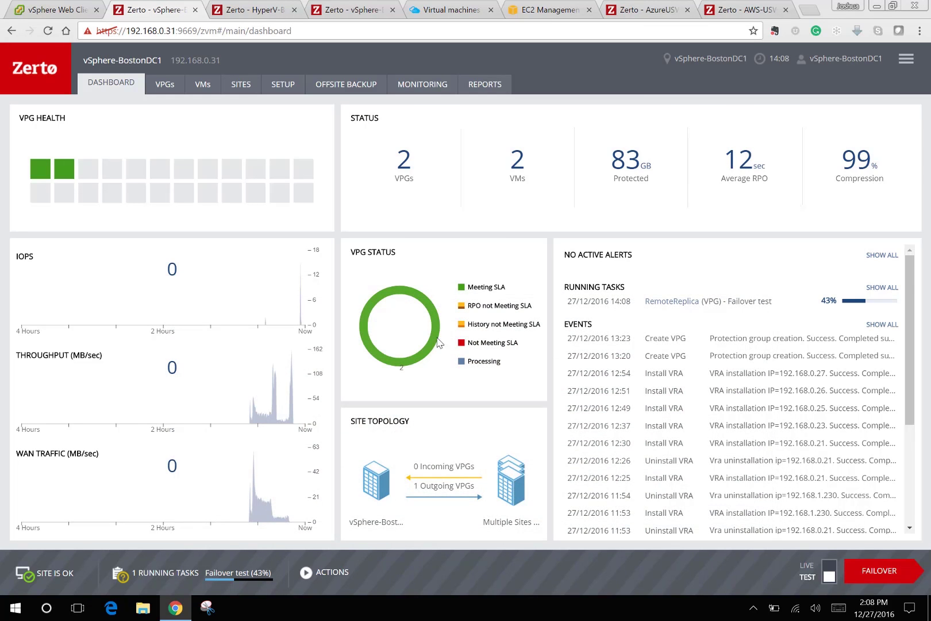
- Begin a file restore with FileServer1 from the LocalReplica VPG as the source VM
{"action": "left_click", "coordinate": [310, 572]}
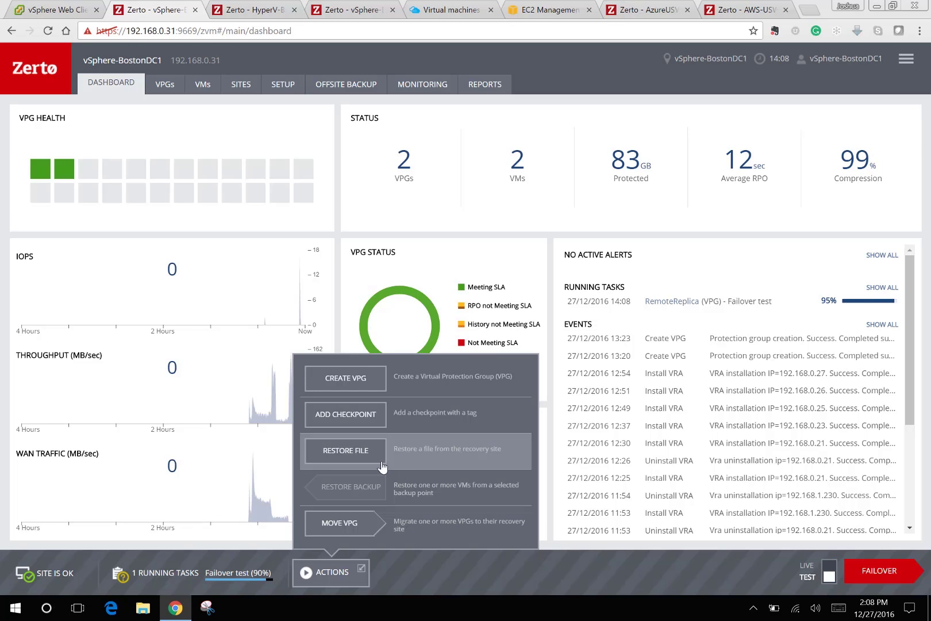
{"action": "left_click", "coordinate": [375, 456]}
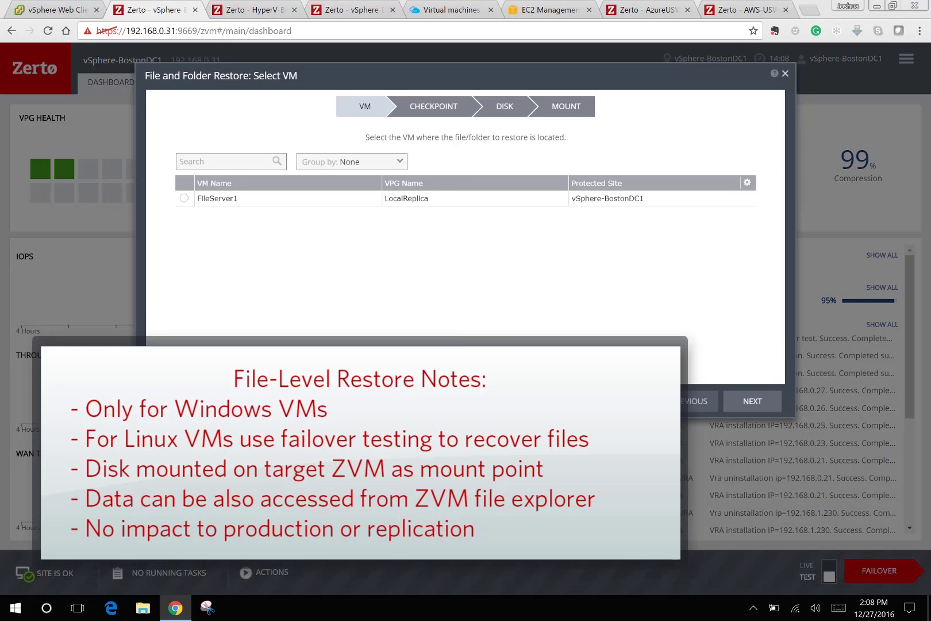
{"action": "left_click", "coordinate": [185, 199]}
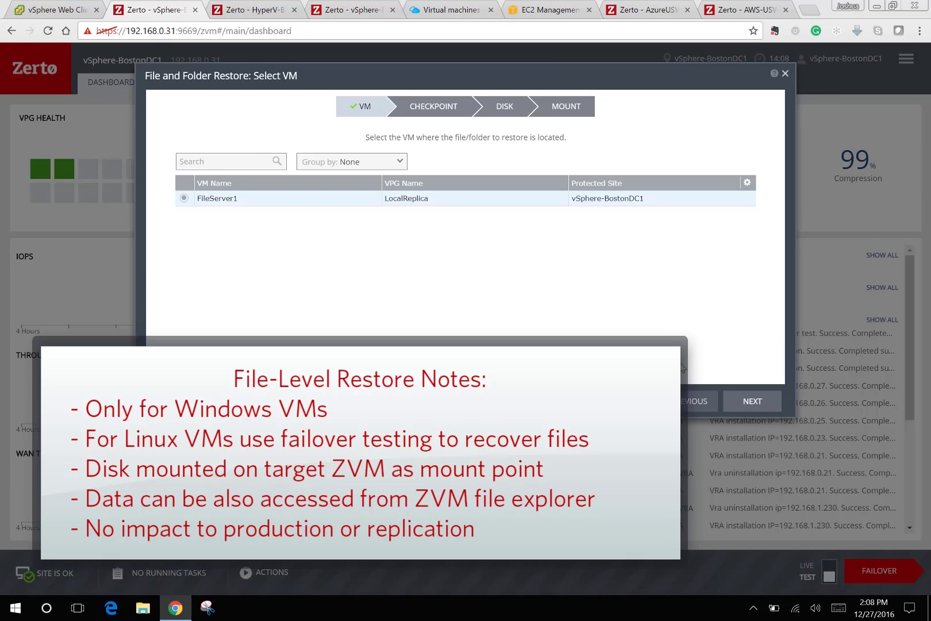
{"action": "left_click", "coordinate": [751, 403]}
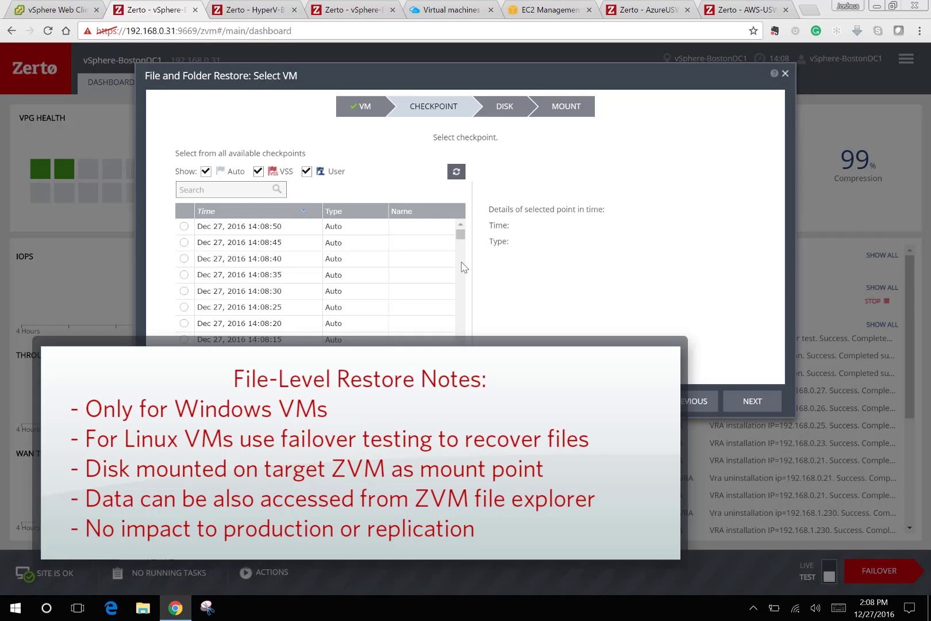
- Choose the Dec 27, 2016 13:58:46 checkpoint as the point in time for the file restore
{"action": "left_click_drag", "start_coordinate": [460, 236], "coordinate": [470, 356]}
{"action": "left_click", "coordinate": [184, 309]}
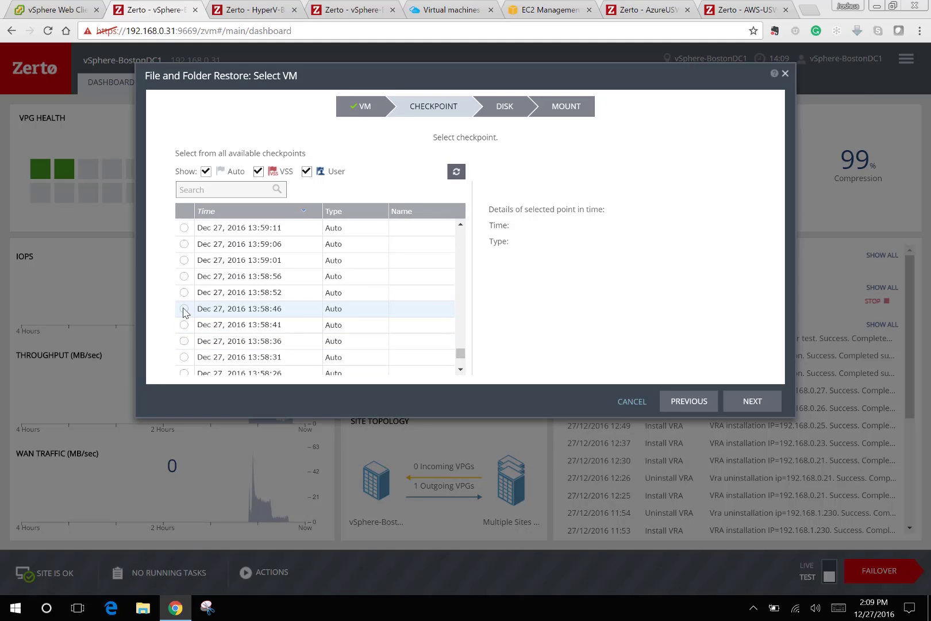
{"action": "left_click", "coordinate": [753, 400]}
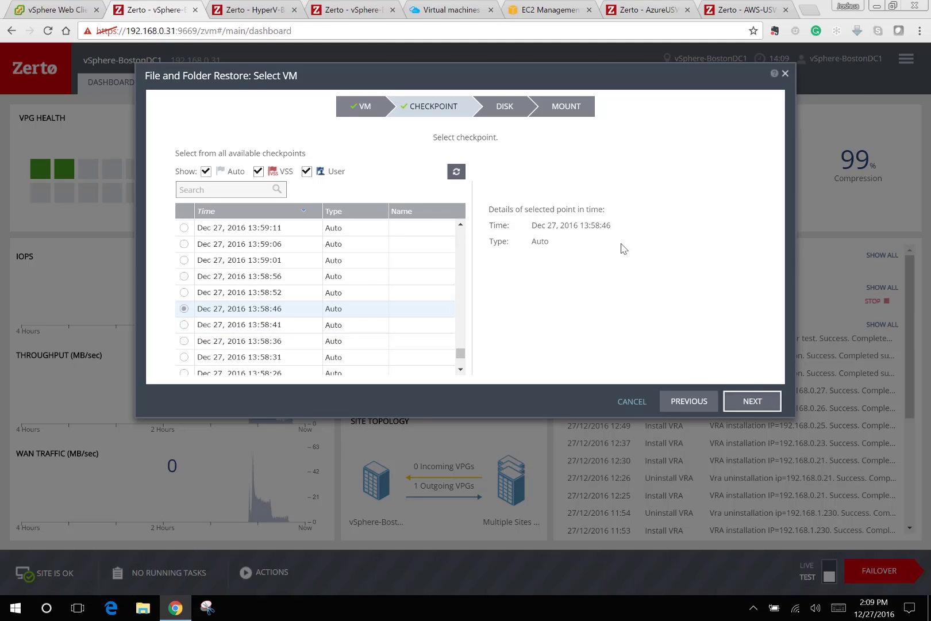
- Select disk scsi:0:1 of FileServer1 and start mounting it
{"action": "left_click", "coordinate": [319, 215]}
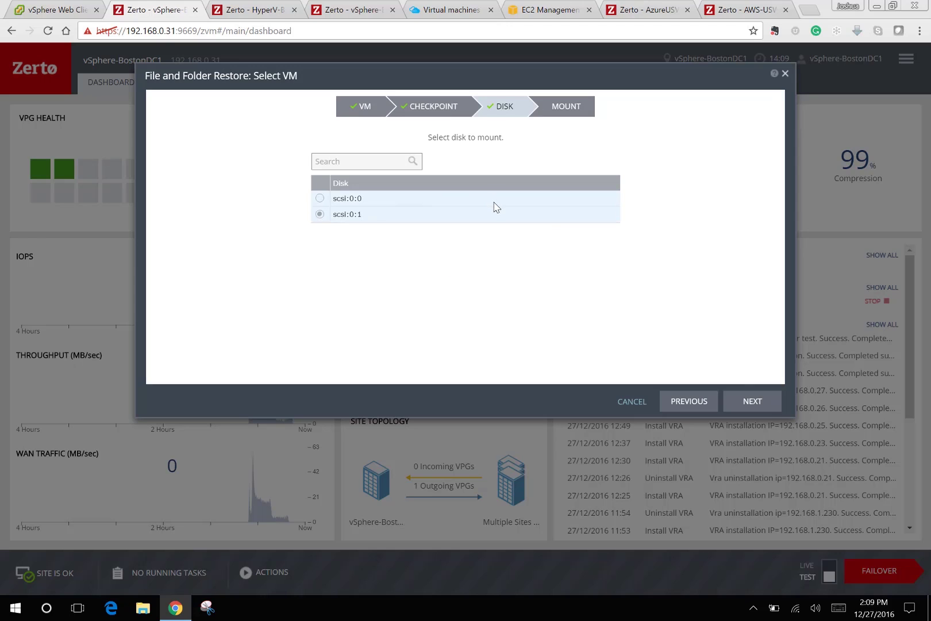
{"action": "left_click", "coordinate": [766, 409]}
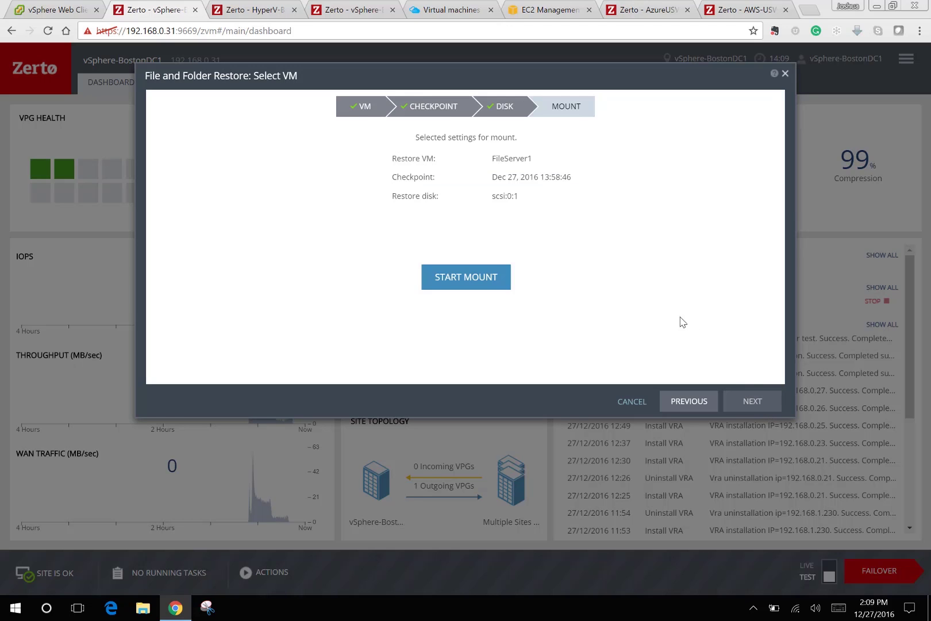
{"action": "left_click", "coordinate": [458, 282]}
{"action": "left_click", "coordinate": [610, 167]}
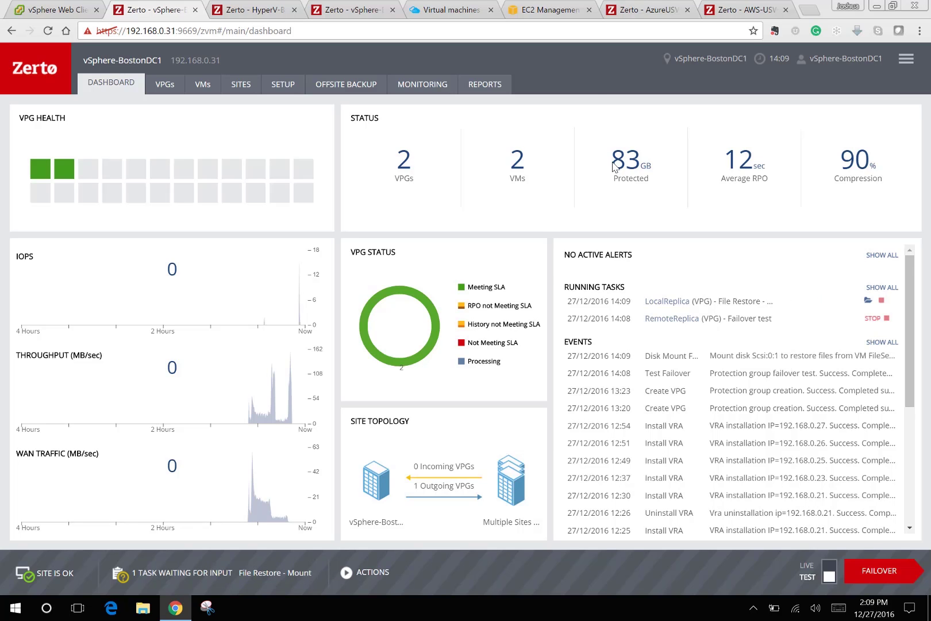
- Browse the mounted disk to New Volume1\FileShares\Marketing and select "Zerto - Protecting Oracle.pdf" for restore
{"action": "left_click", "coordinate": [867, 300]}
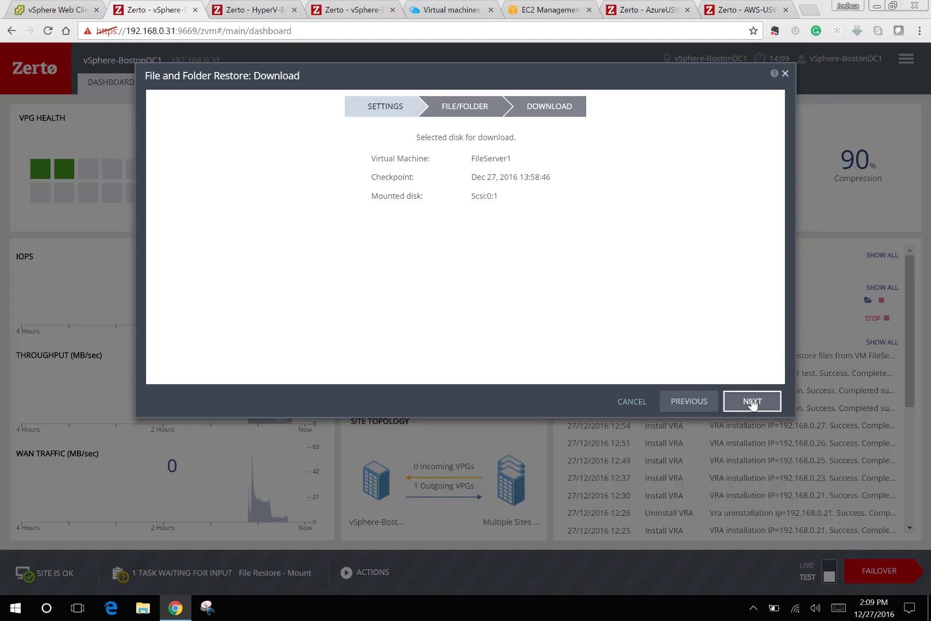
{"action": "left_click", "coordinate": [752, 402]}
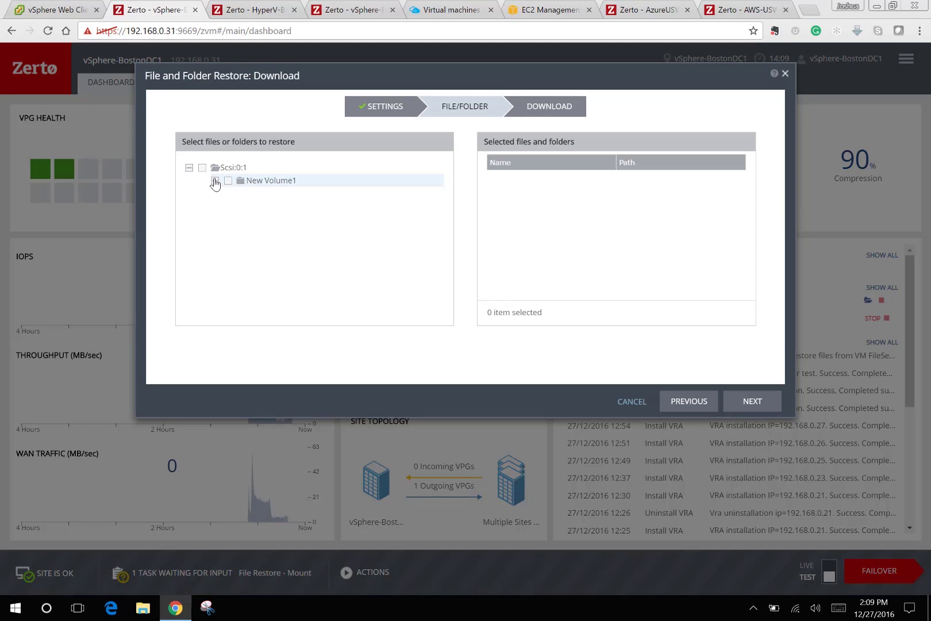
{"action": "left_click", "coordinate": [215, 182]}
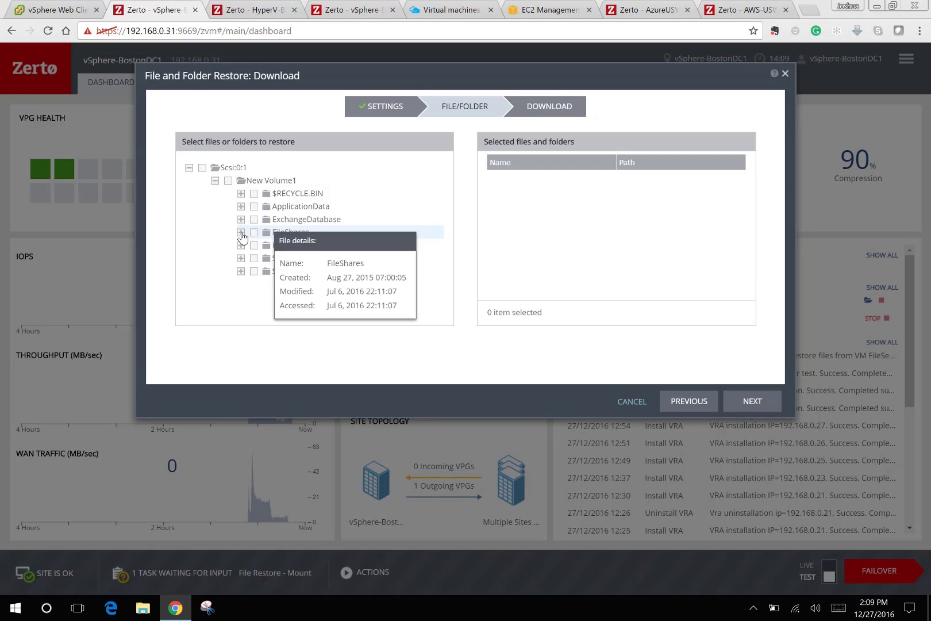
{"action": "left_click", "coordinate": [241, 233]}
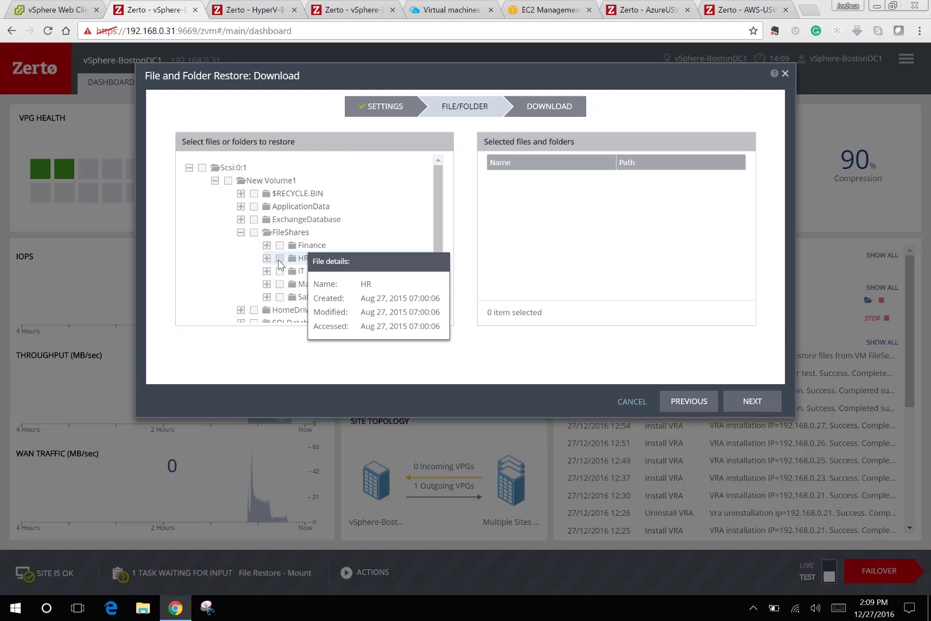
{"action": "left_click", "coordinate": [267, 284]}
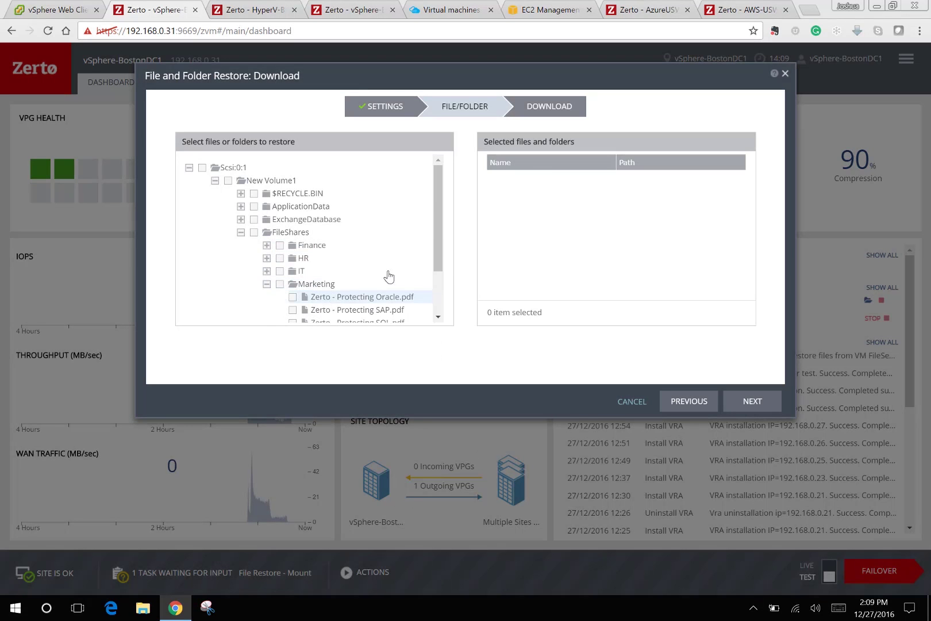
{"action": "scroll", "coordinate": [356, 270], "scroll_direction": "down", "scroll_amount": 1}
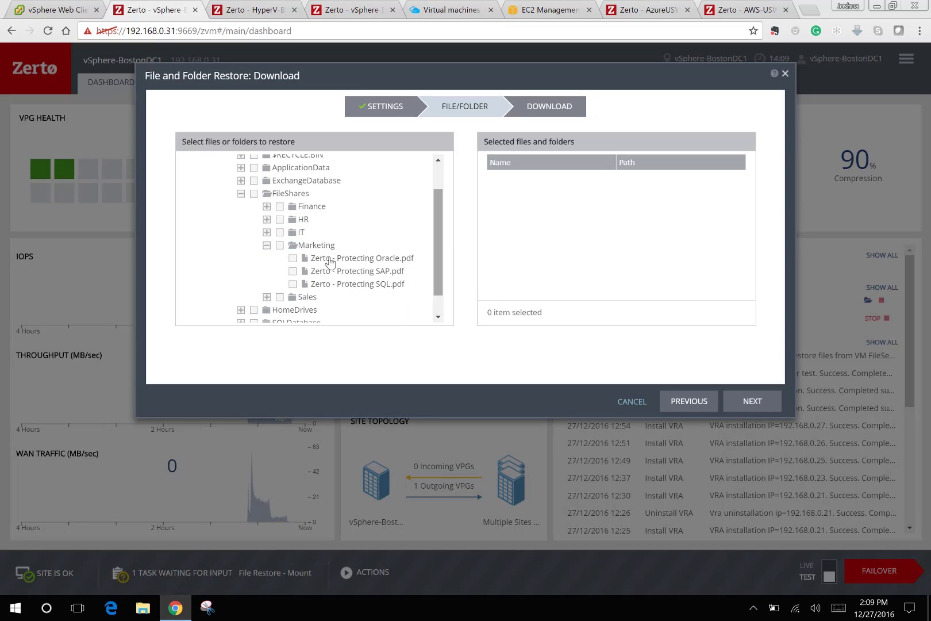
{"action": "left_click", "coordinate": [292, 258]}
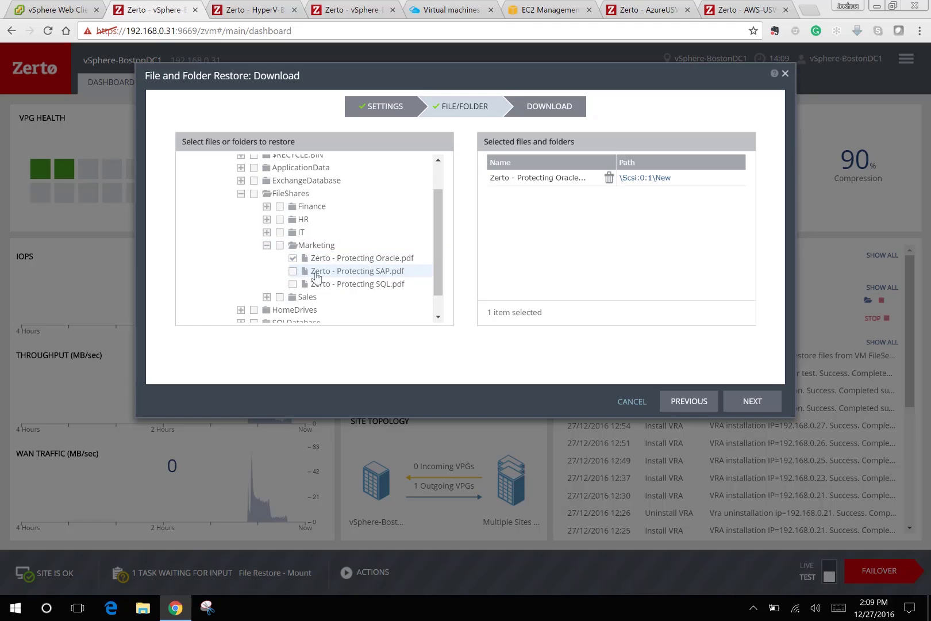
- Download the selected PDF without zip compression and close the restore dialog
{"action": "left_click", "coordinate": [764, 405]}
{"action": "left_click", "coordinate": [490, 333]}
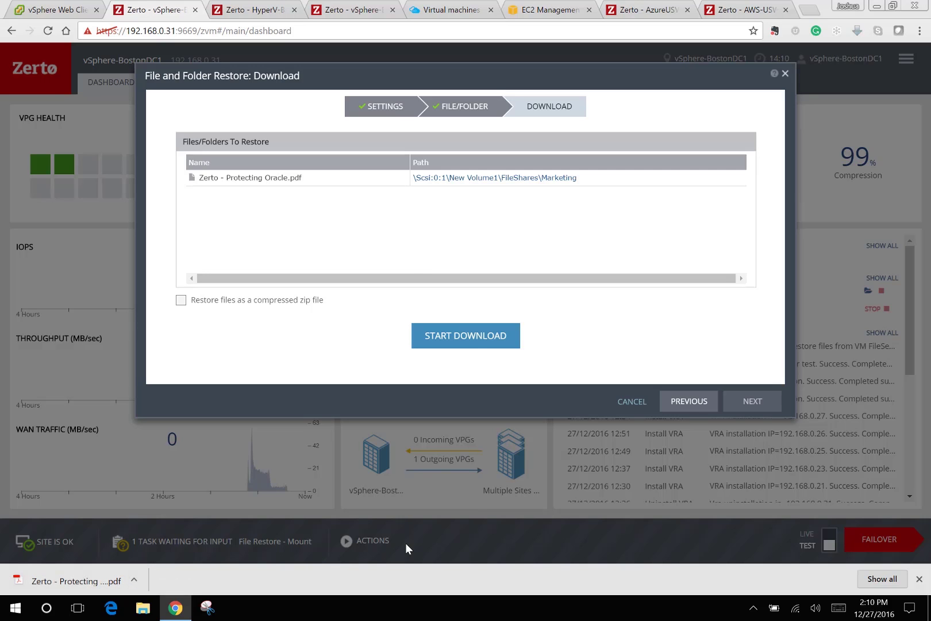
{"action": "left_click", "coordinate": [650, 397]}
- Open the RemoteReplica VPG details, and in the vSphere Web Client refresh the inventory to inspect the "FileServer1 - testing recovery" VM
{"action": "left_click", "coordinate": [672, 310]}
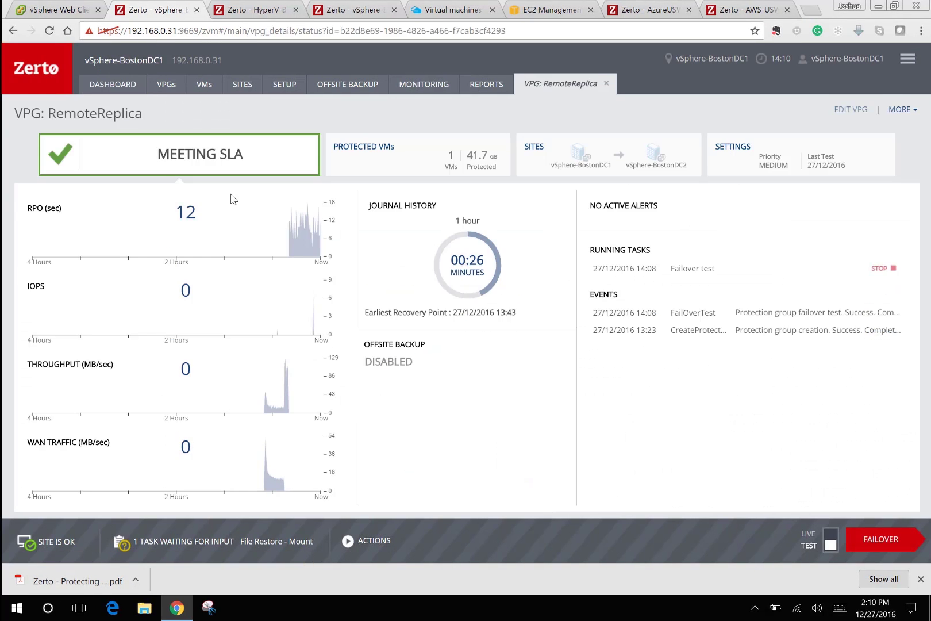
{"action": "left_click", "coordinate": [63, 11]}
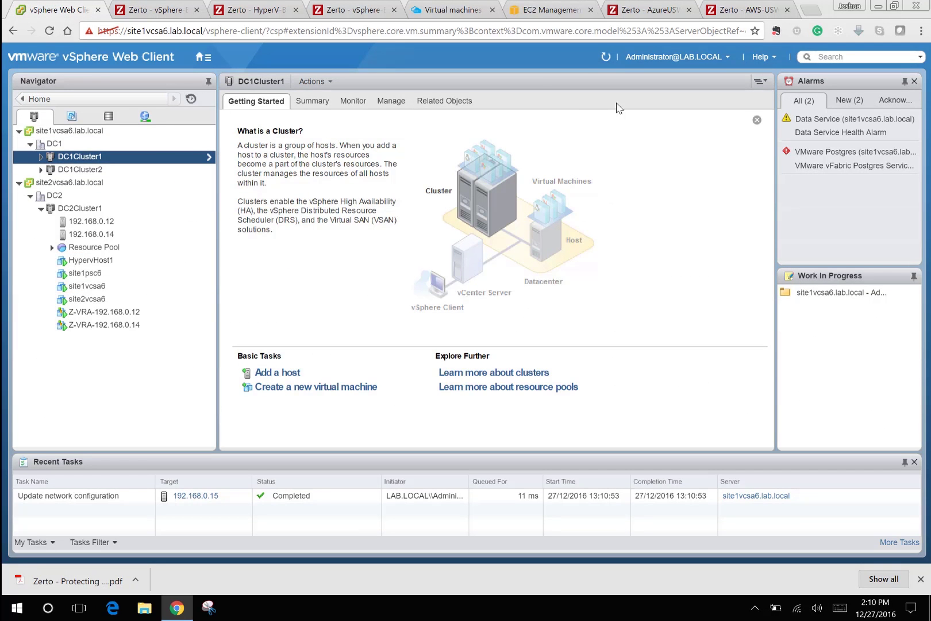
{"action": "left_click", "coordinate": [606, 57]}
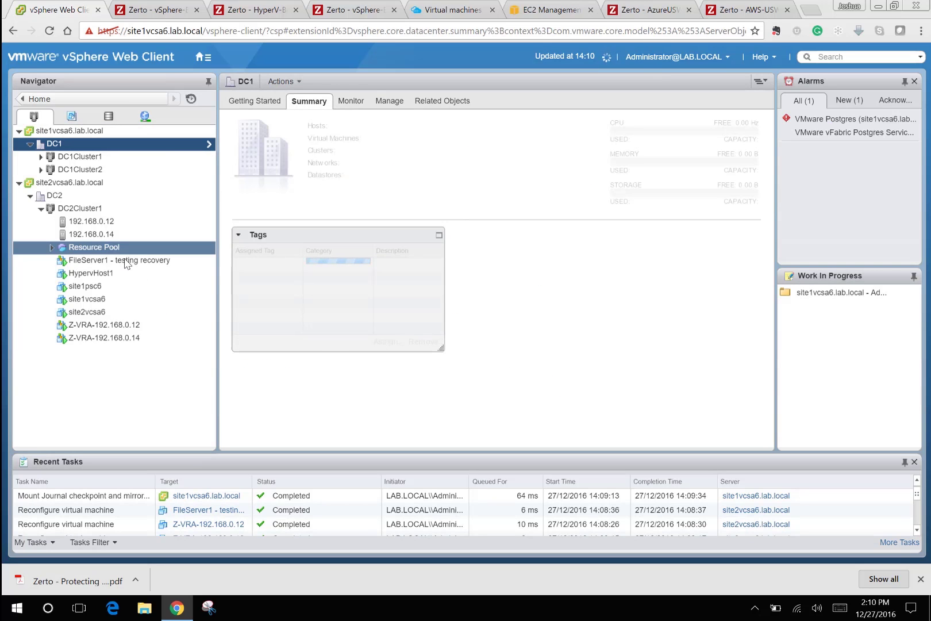
{"action": "left_click", "coordinate": [126, 263]}
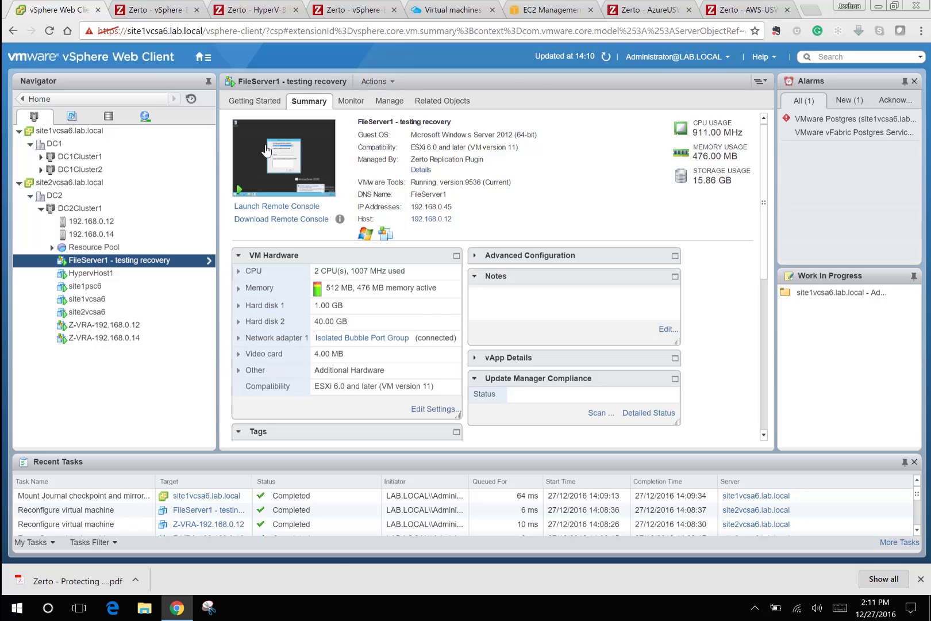
- Return to the Zerto console, stop the RemoteReplica failover test with the result Success, and close the VPG details
{"action": "left_click", "coordinate": [154, 11]}
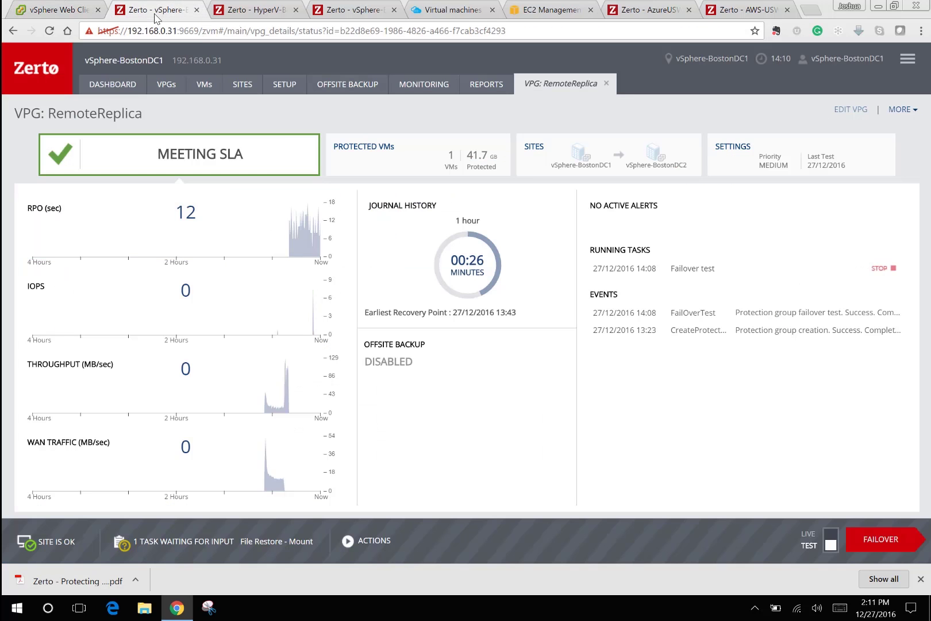
{"action": "left_click", "coordinate": [891, 268]}
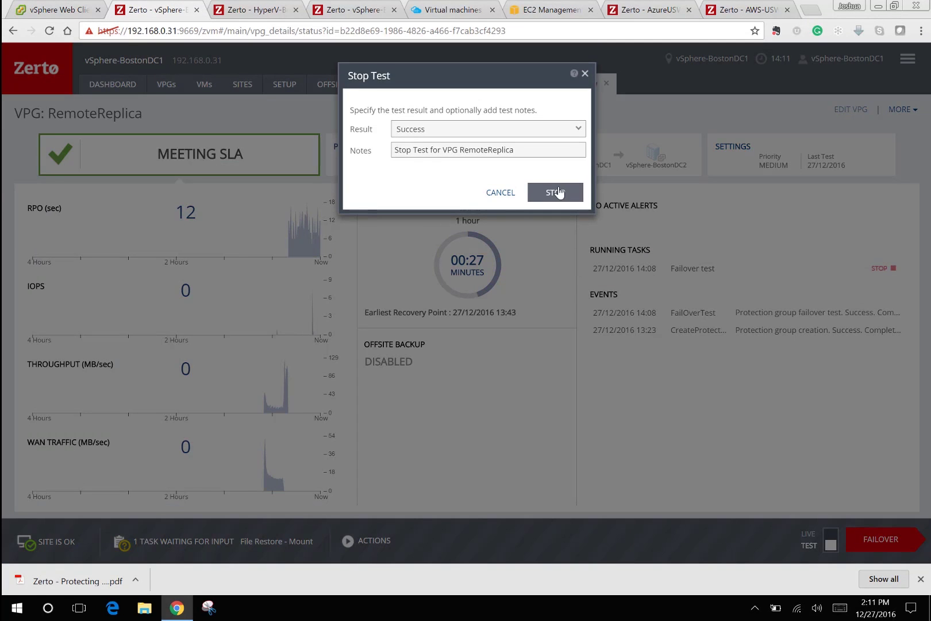
{"action": "left_click", "coordinate": [556, 190]}
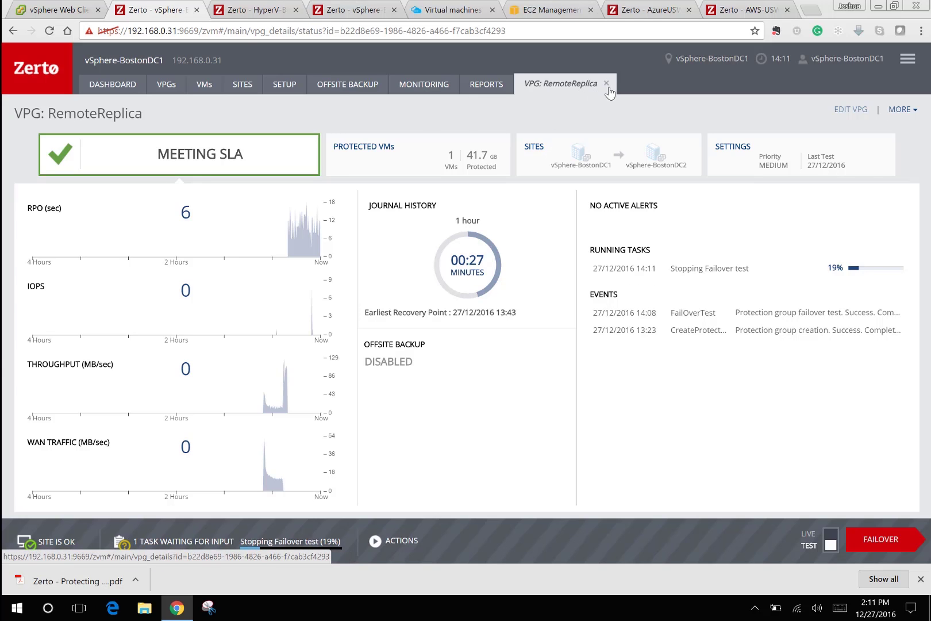
{"action": "left_click", "coordinate": [606, 82]}
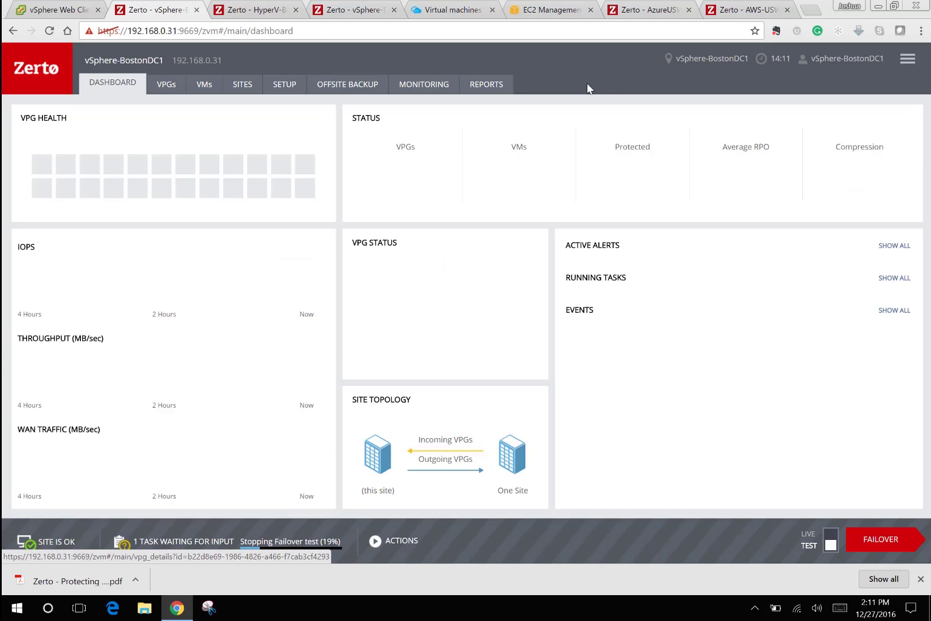
- Open the Recovery Reports, select the RemoteReplica failover test entry and export it to PDF
{"action": "left_click", "coordinate": [486, 84]}
{"action": "left_click", "coordinate": [179, 118]}
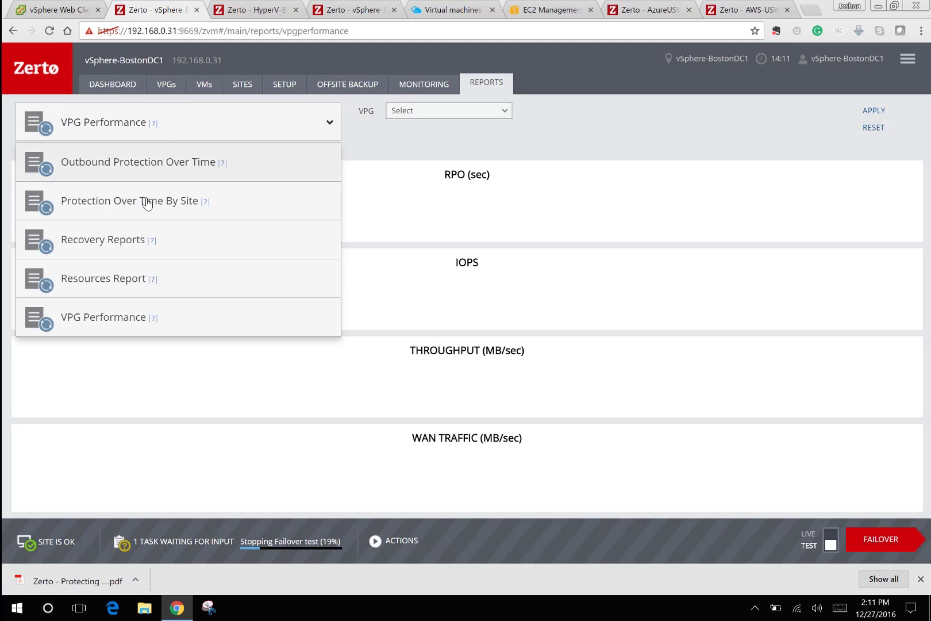
{"action": "left_click", "coordinate": [128, 241]}
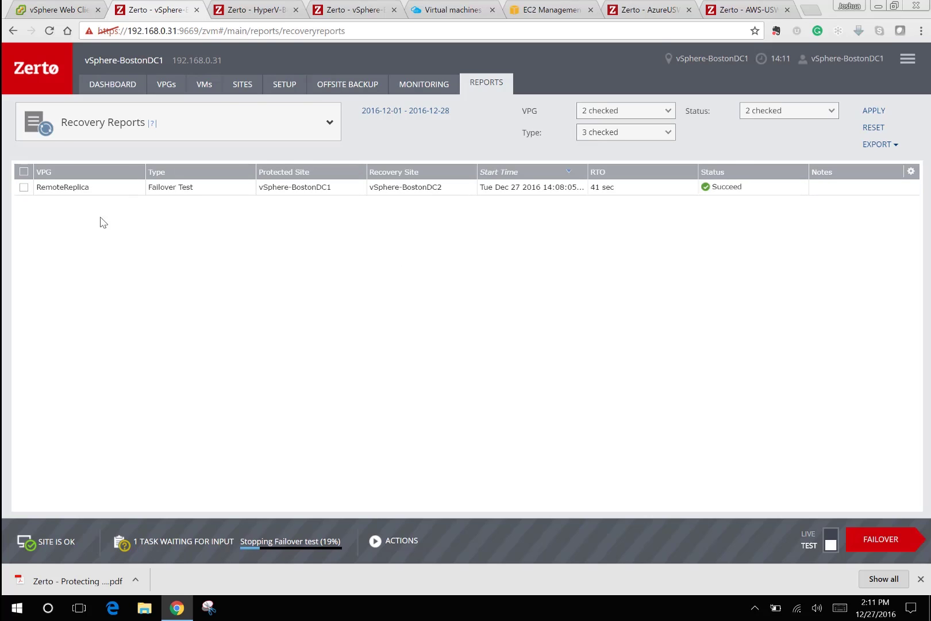
{"action": "left_click", "coordinate": [25, 189]}
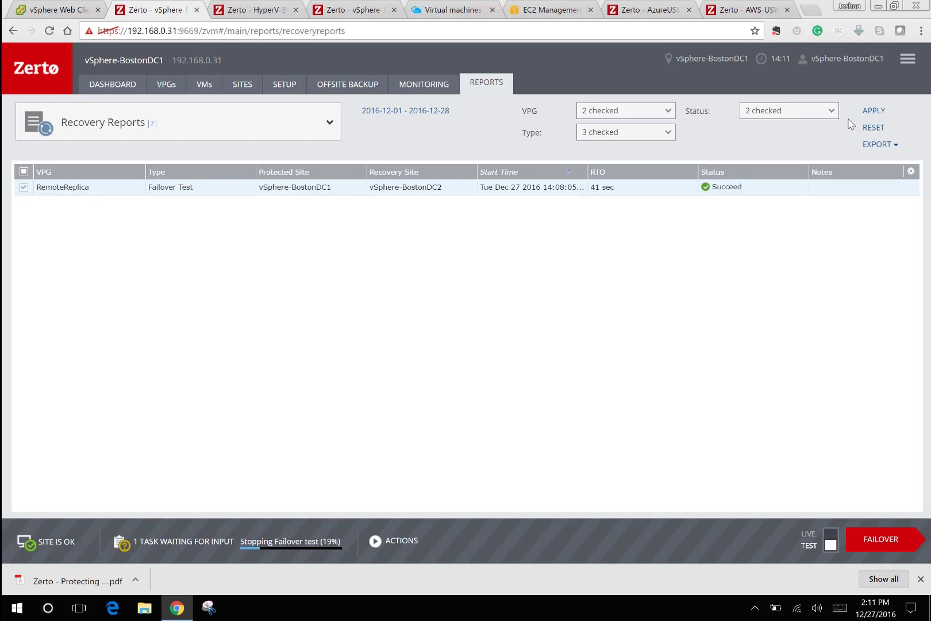
{"action": "left_click", "coordinate": [878, 145]}
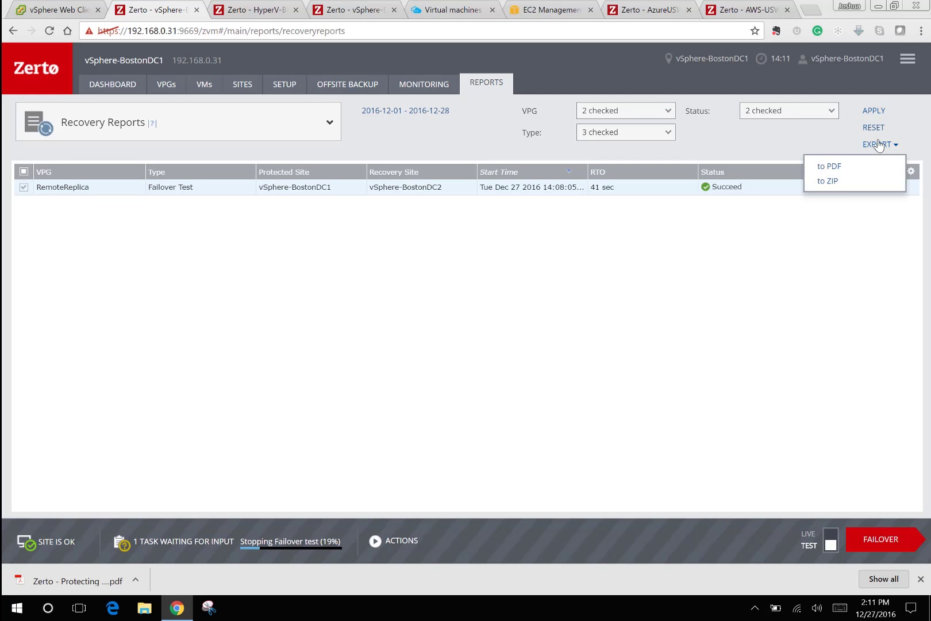
{"action": "left_click", "coordinate": [845, 167]}
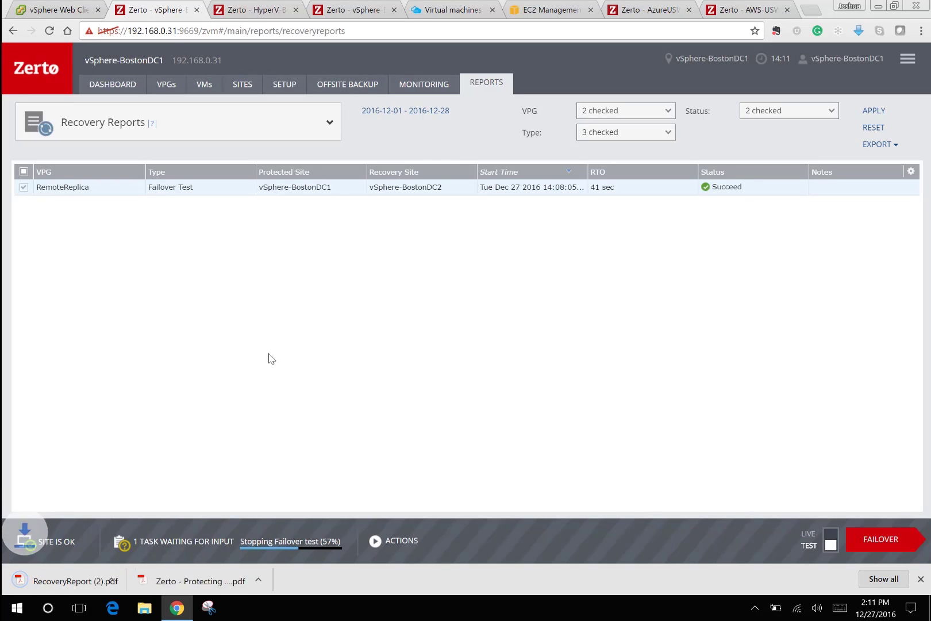
- Open the exported RecoveryReport (2).pdf and examine the operation details, recovery settings, detailed recovery steps and sign-off section
{"action": "left_click", "coordinate": [62, 581]}
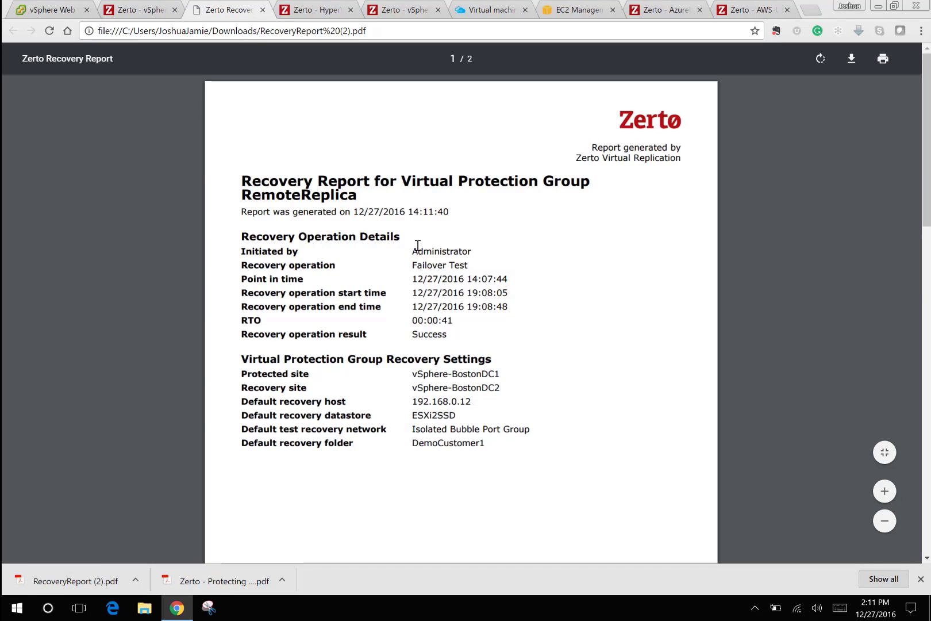
{"action": "scroll", "coordinate": [418, 246], "scroll_direction": "down", "scroll_amount": 20}
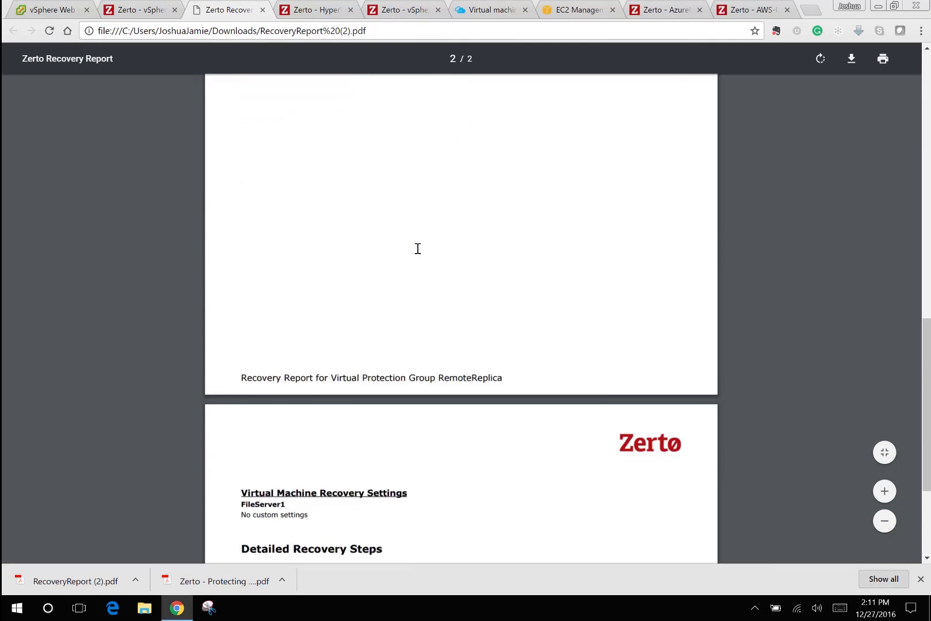
{"action": "scroll", "coordinate": [414, 256], "scroll_direction": "up", "scroll_amount": 10}
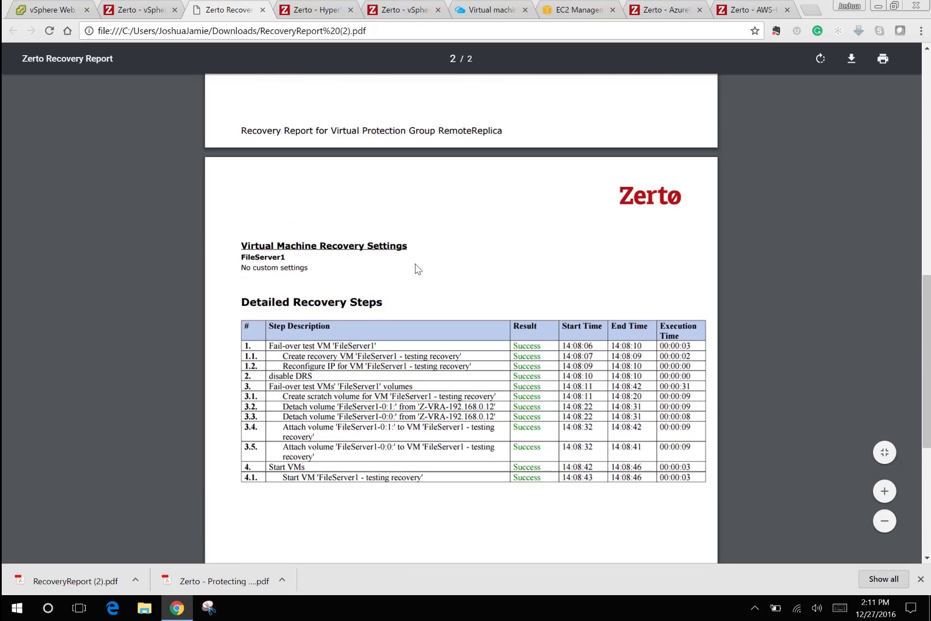
{"action": "scroll", "coordinate": [414, 267], "scroll_direction": "down", "scroll_amount": 10}
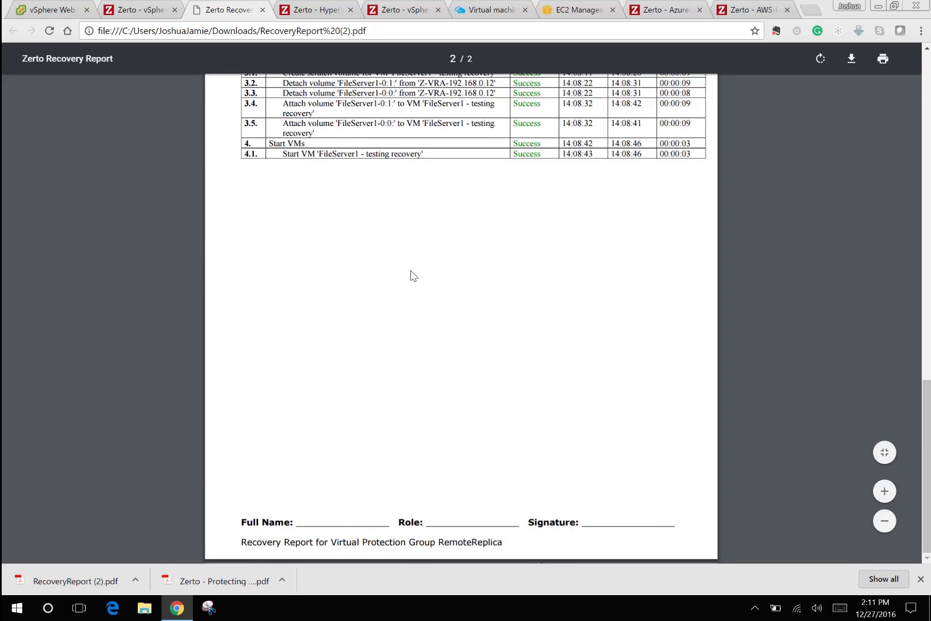